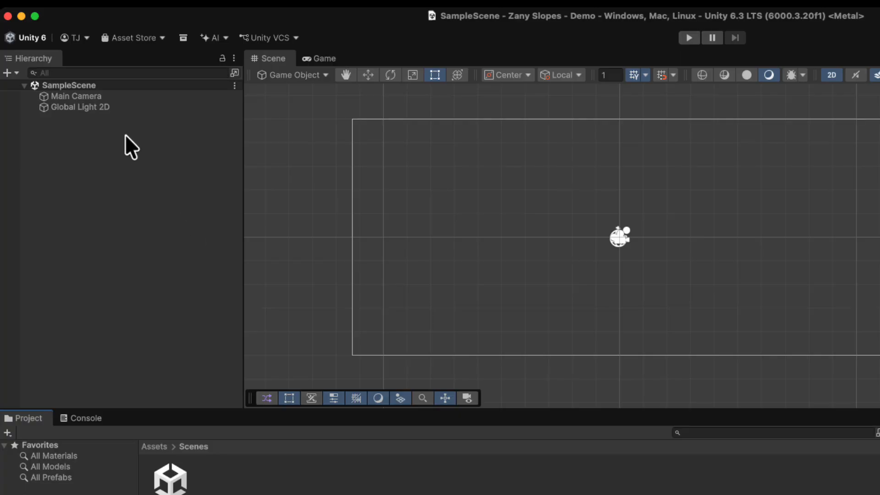
Delete the Global Light 2D object from the scene
{"action": "left_click", "coordinate": [114, 109]}
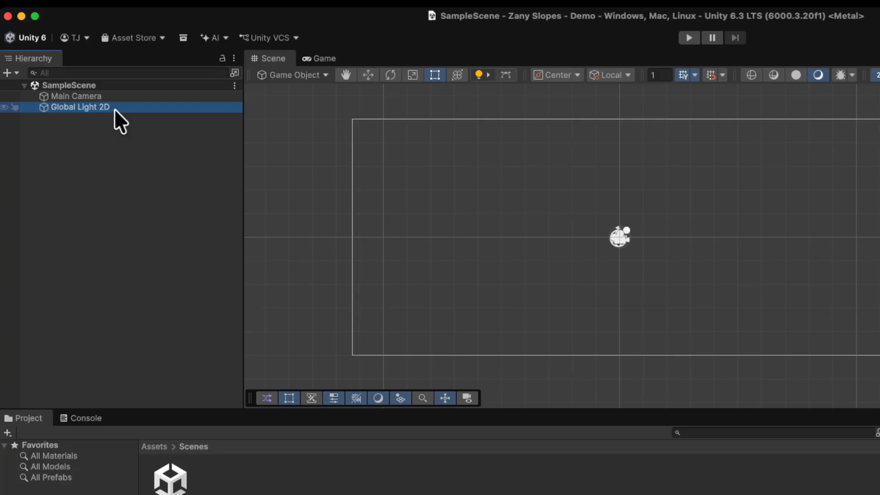
{"action": "right_click", "coordinate": [114, 109]}
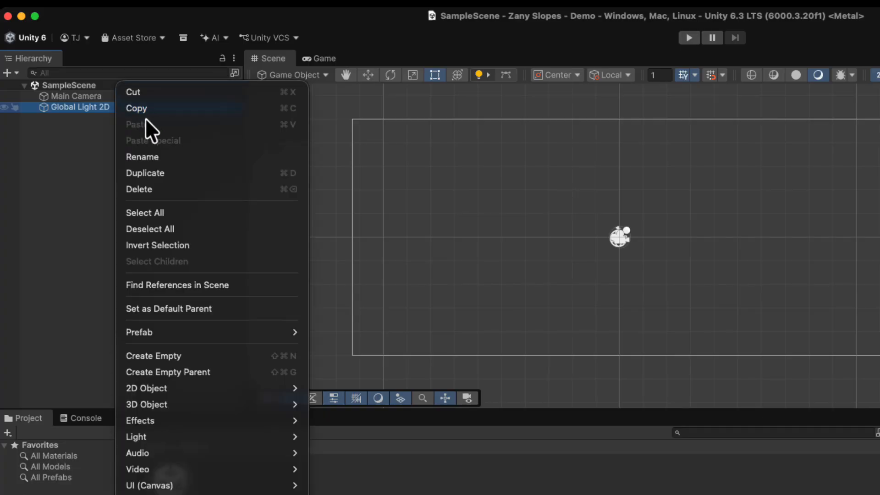
{"action": "left_click", "coordinate": [165, 189]}
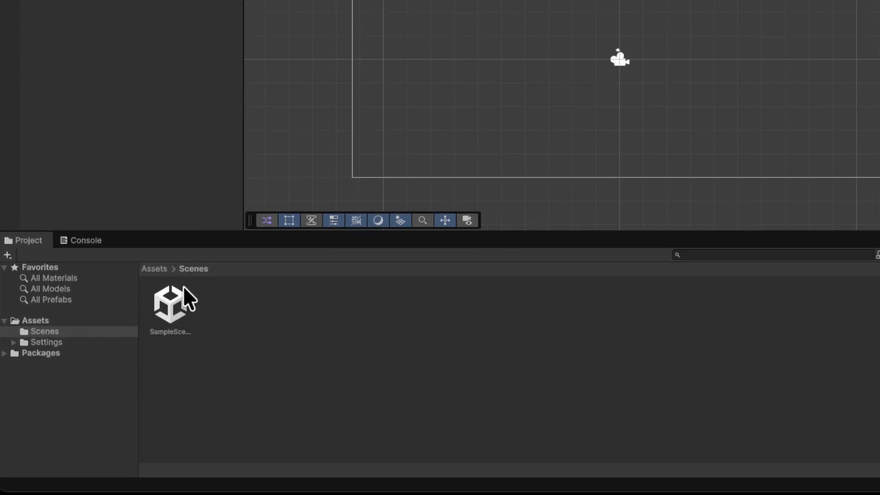
Rename the SampleScene asset in the Scenes folder to "Slope 1"
{"action": "right_click", "coordinate": [178, 308]}
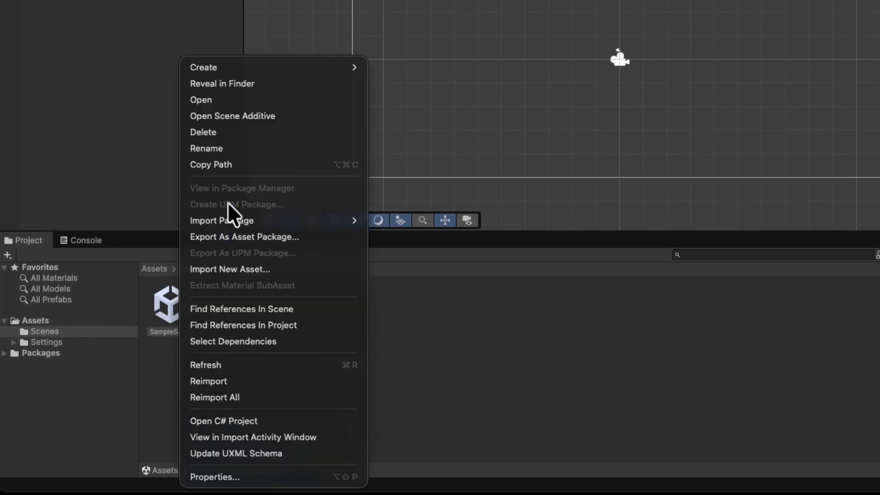
{"action": "left_click", "coordinate": [243, 148]}
{"action": "type", "text": "S"}
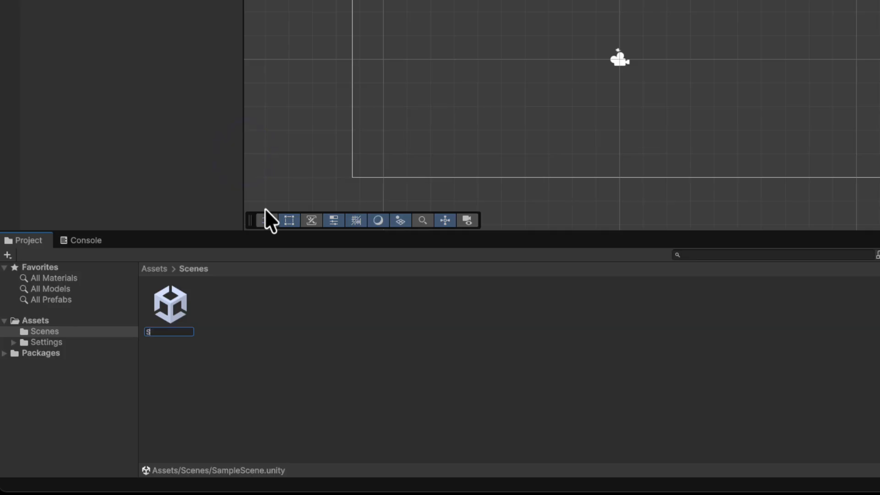
{"action": "type", "text": "lope 1"}
{"action": "key", "text": "Return"}
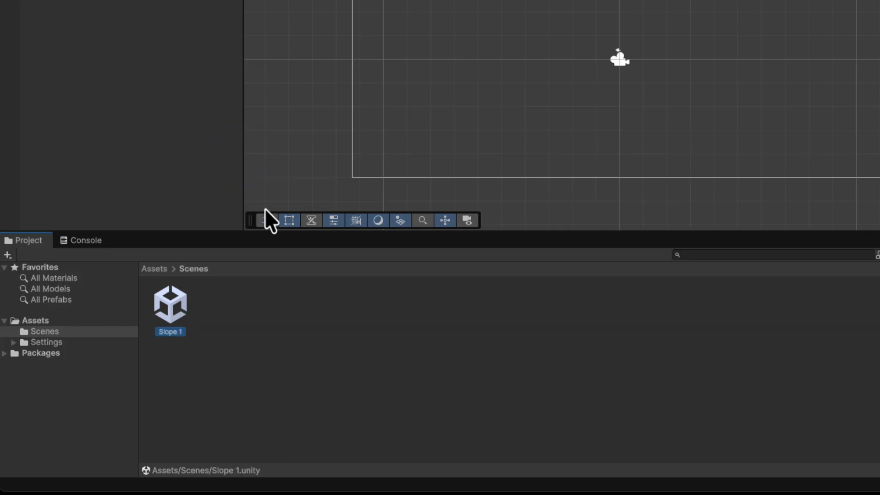
Create a new folder named "Tilesets" directly inside the Assets folder
{"action": "right_click", "coordinate": [47, 321]}
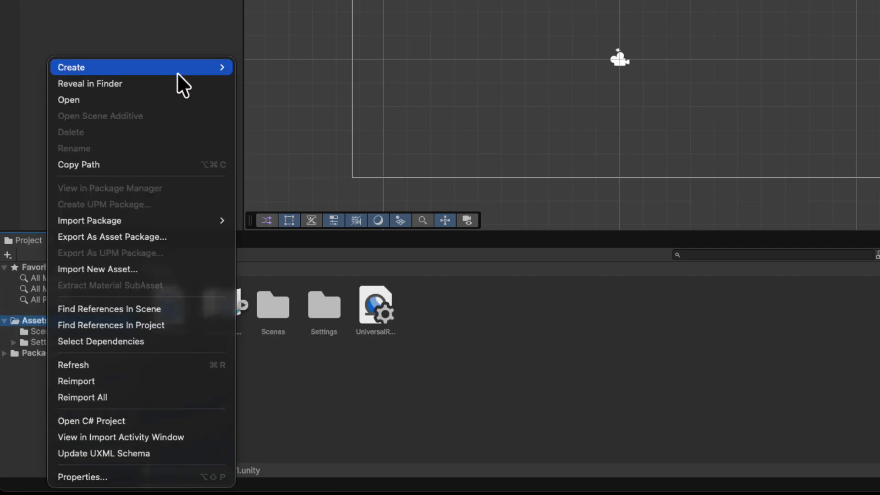
{"action": "mouse_move", "coordinate": [177, 72]}
{"action": "left_click", "coordinate": [261, 61]}
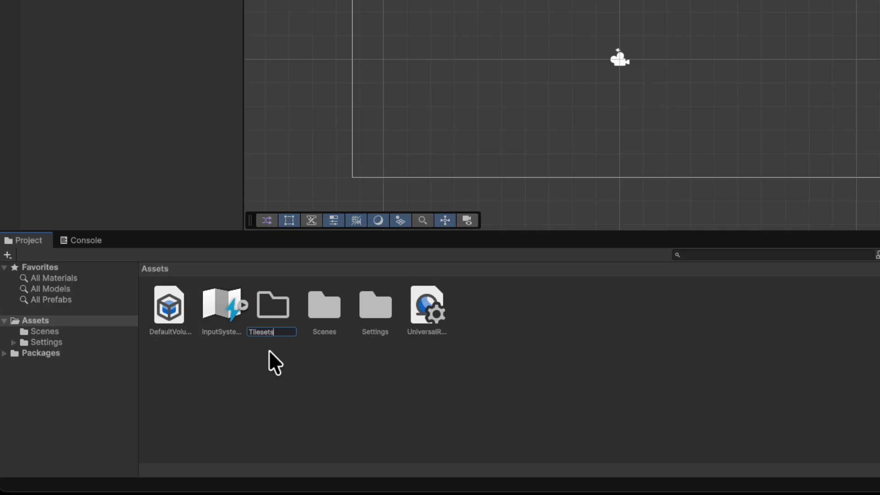
{"action": "key", "text": "Return"}
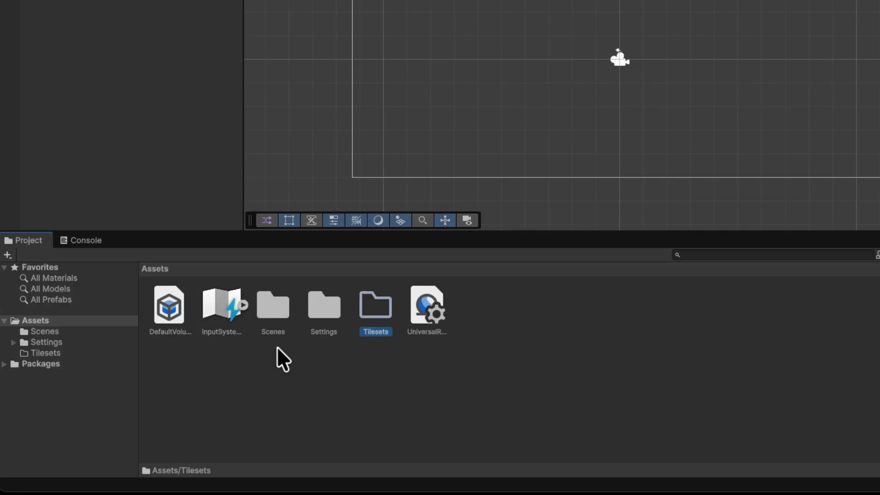
Import License.txt, Tilesheet.txt and spritesheet.png from the Finder's Downloads window into the Tilesets folder
{"action": "double_click", "coordinate": [391, 314]}
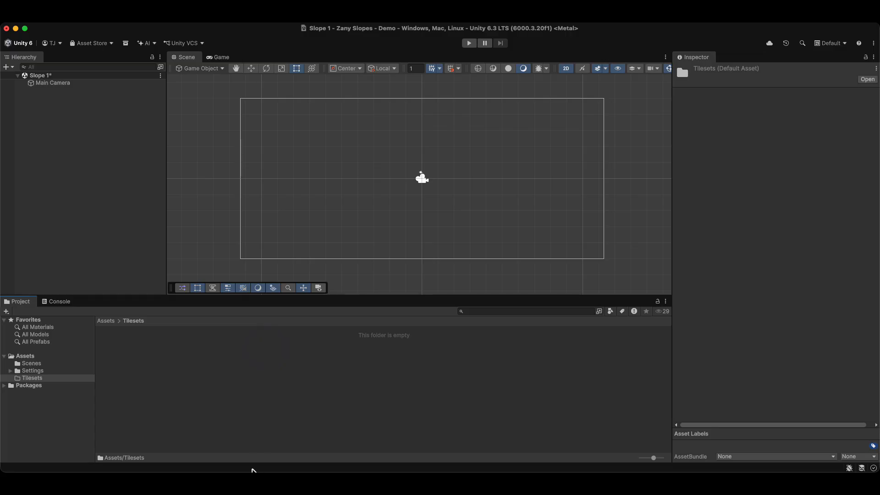
{"action": "left_click", "coordinate": [244, 480]}
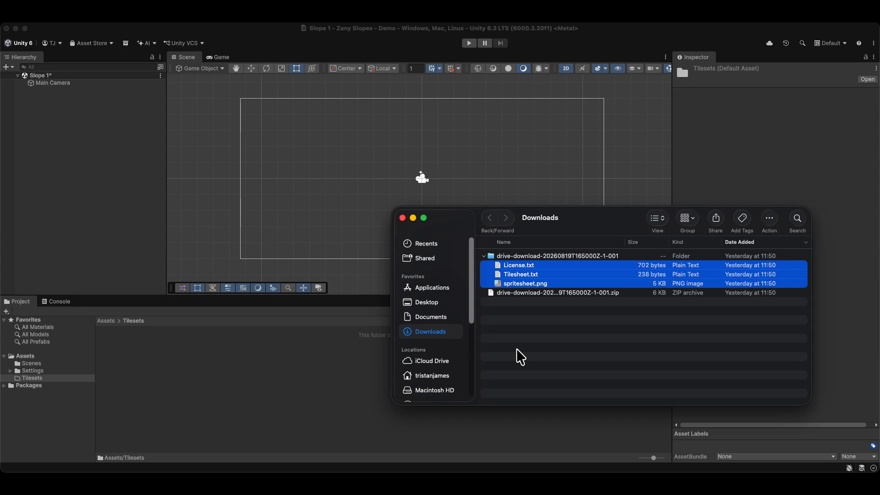
{"action": "left_click_drag", "start_coordinate": [526, 281], "coordinate": [224, 369]}
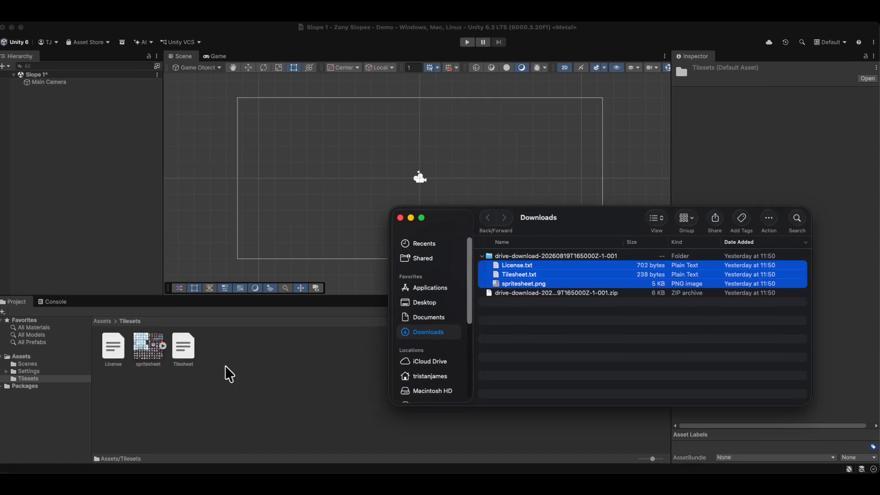
{"action": "left_click", "coordinate": [166, 377]}
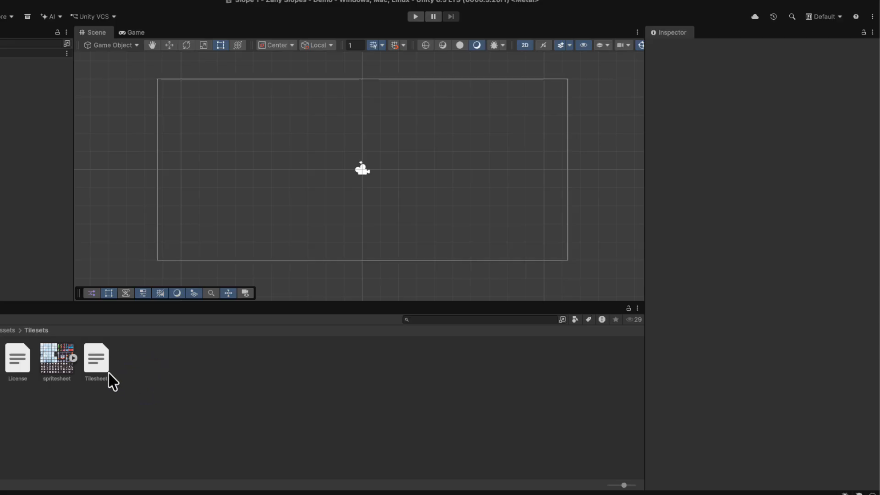
Examine the tile dimensions in the Tilesheet file, the License text and the spritesheet's import settings
{"action": "left_click", "coordinate": [124, 366]}
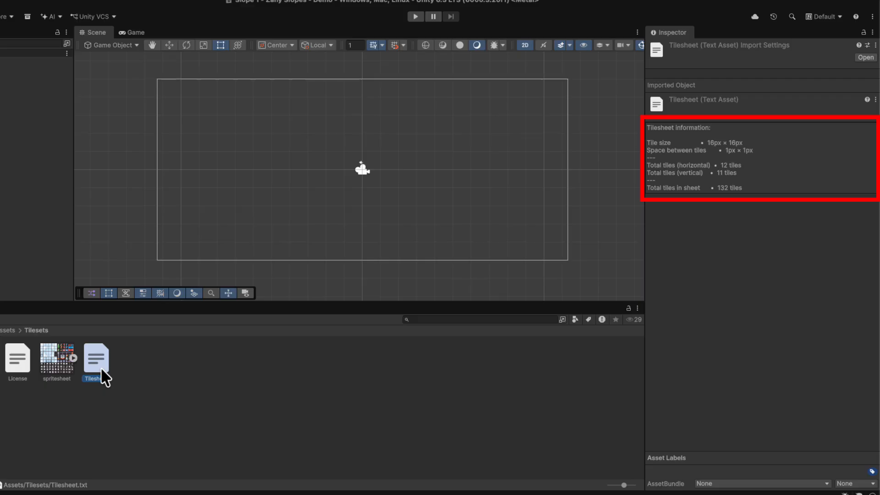
{"action": "left_click", "coordinate": [20, 367]}
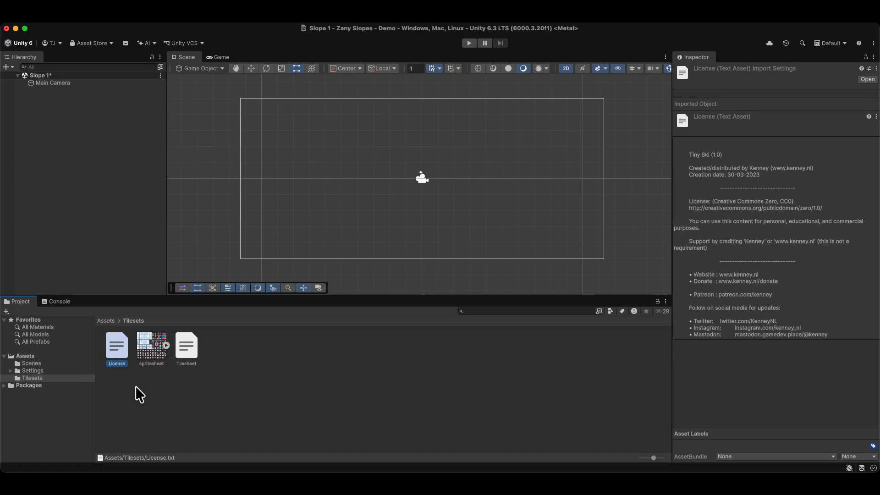
{"action": "left_click", "coordinate": [146, 353]}
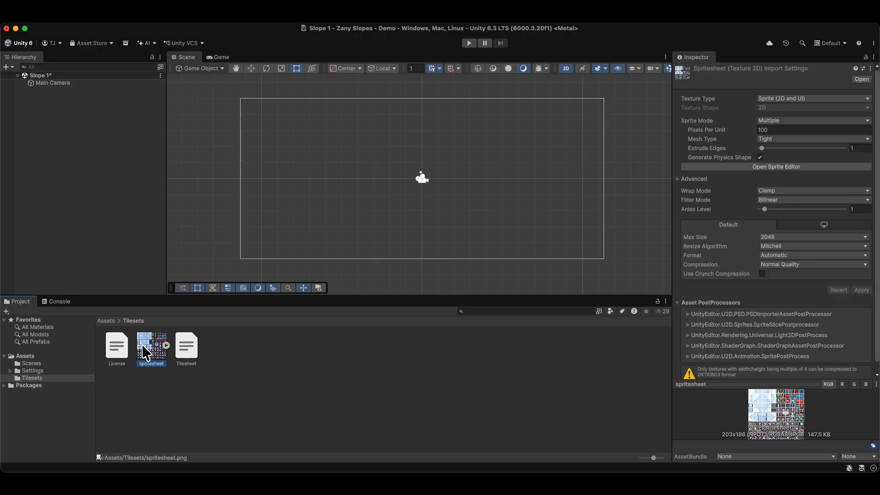
Create an empty game object in the Slope 1 scene and name it "Yeti"
{"action": "right_click", "coordinate": [78, 141]}
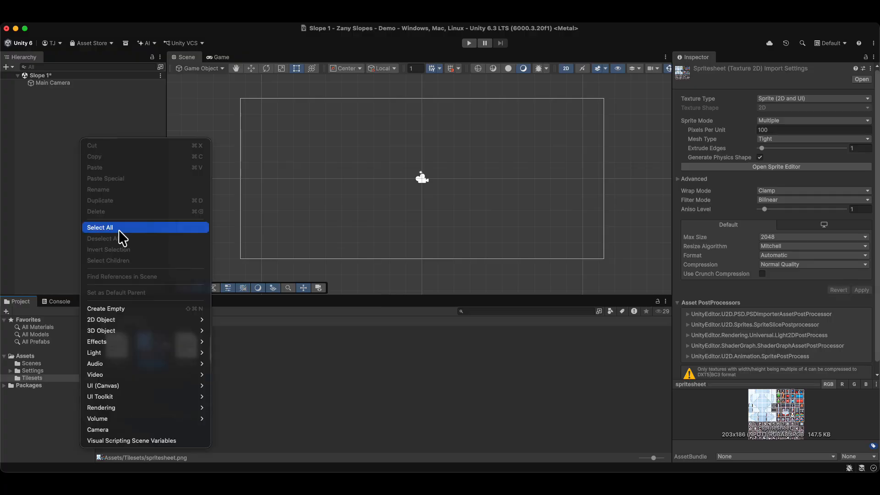
{"action": "left_click", "coordinate": [144, 309]}
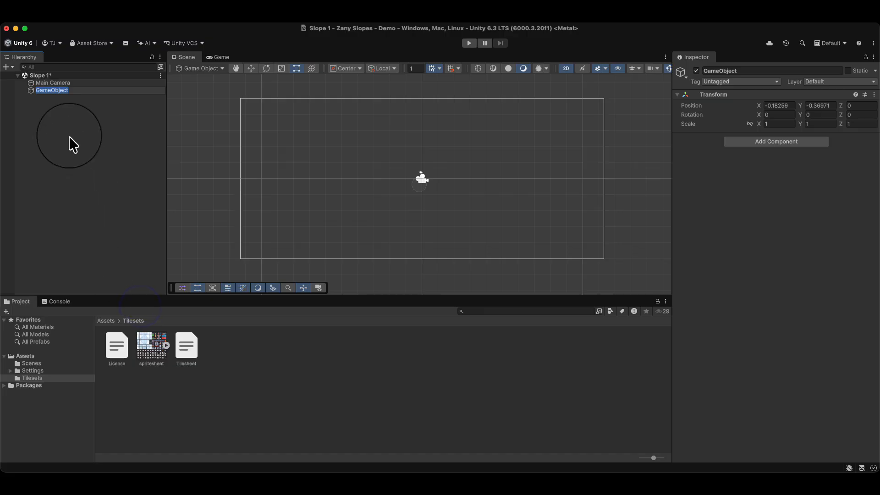
{"action": "type", "text": "Yeti"}
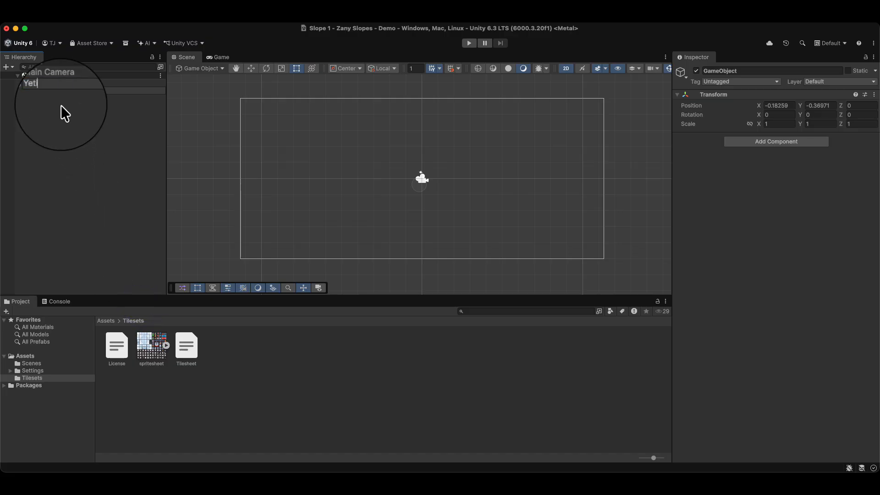
{"action": "key", "text": "Return"}
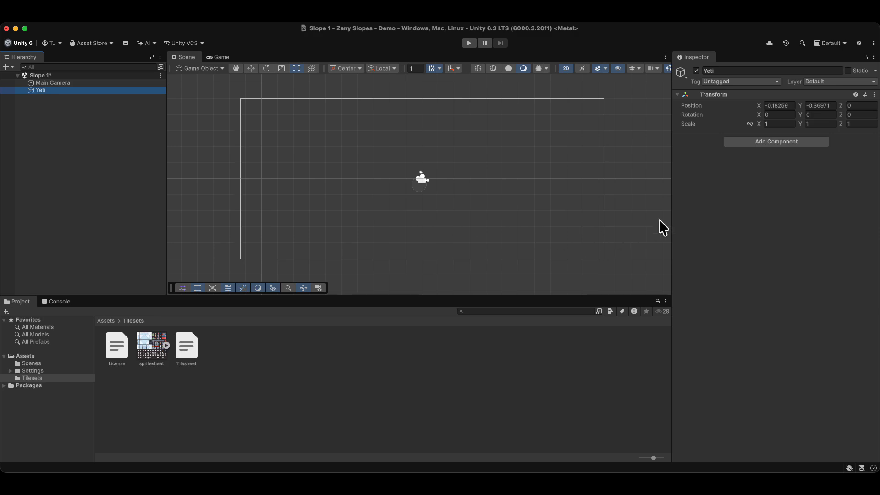
Add a Sprite Renderer component to the Yeti object
{"action": "left_click", "coordinate": [769, 142]}
{"action": "type", "text": "sp"}
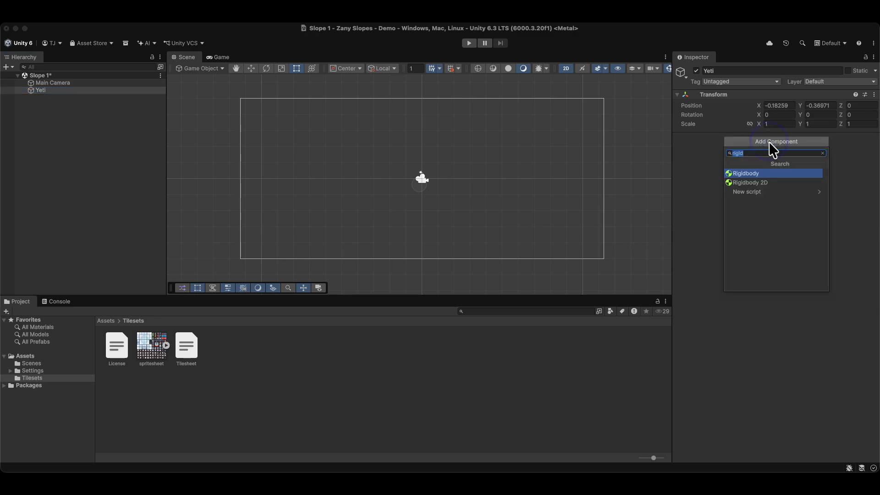
{"action": "type", "text": "rite"}
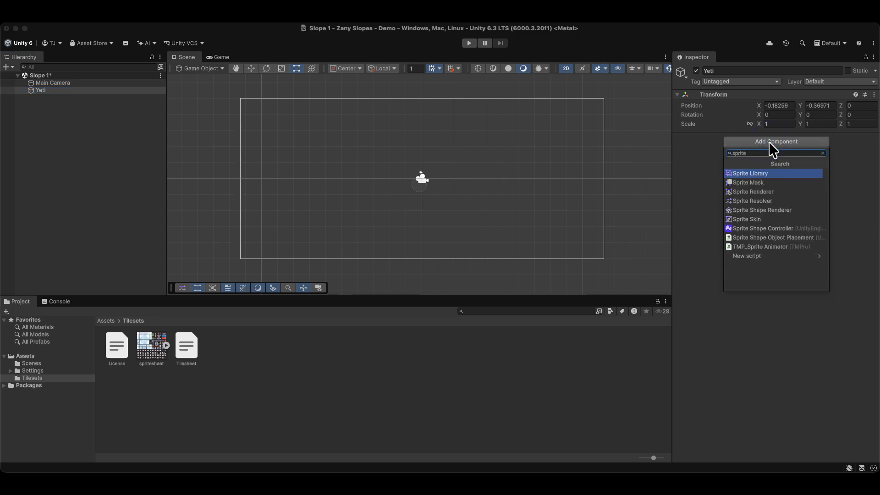
{"action": "left_click", "coordinate": [782, 193]}
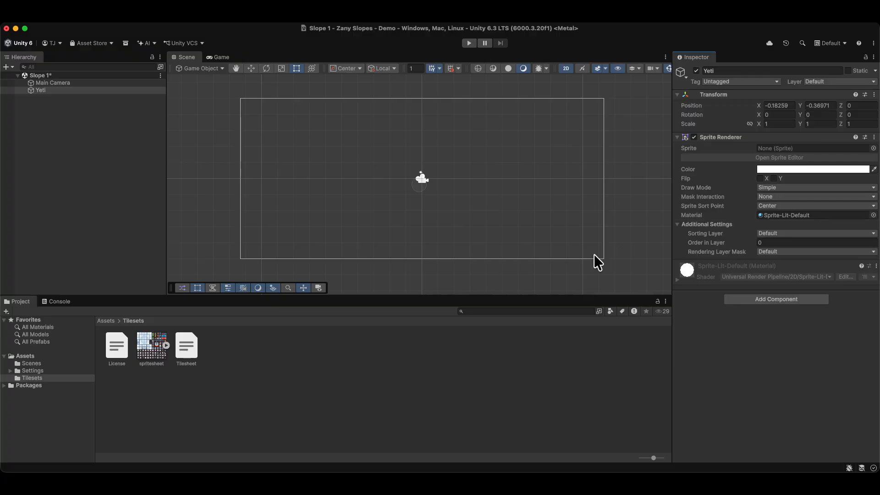
Keep the spritesheet texture's sprite mode on Multiple and set its pixels per unit to 16
{"action": "left_click", "coordinate": [146, 354]}
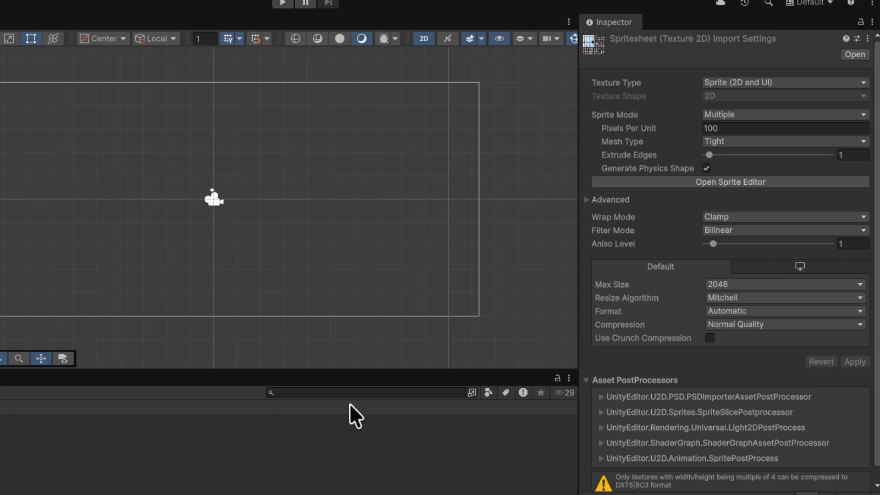
{"action": "left_click", "coordinate": [747, 116]}
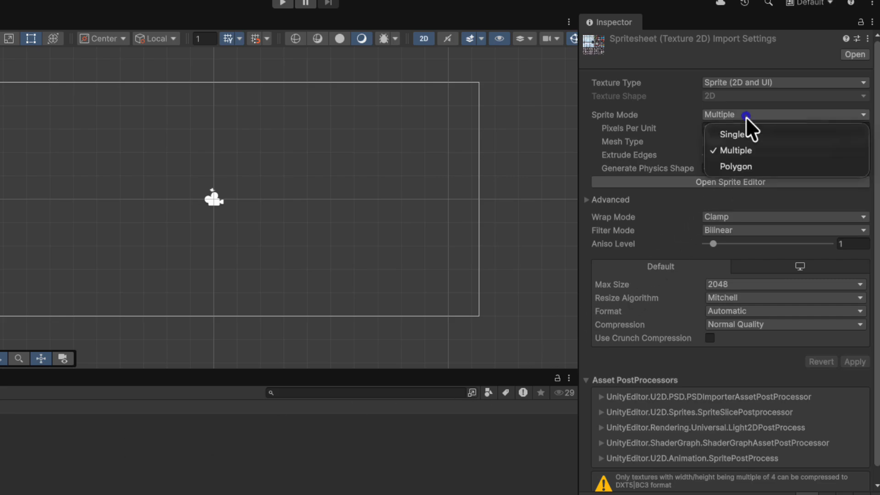
{"action": "left_click", "coordinate": [755, 153]}
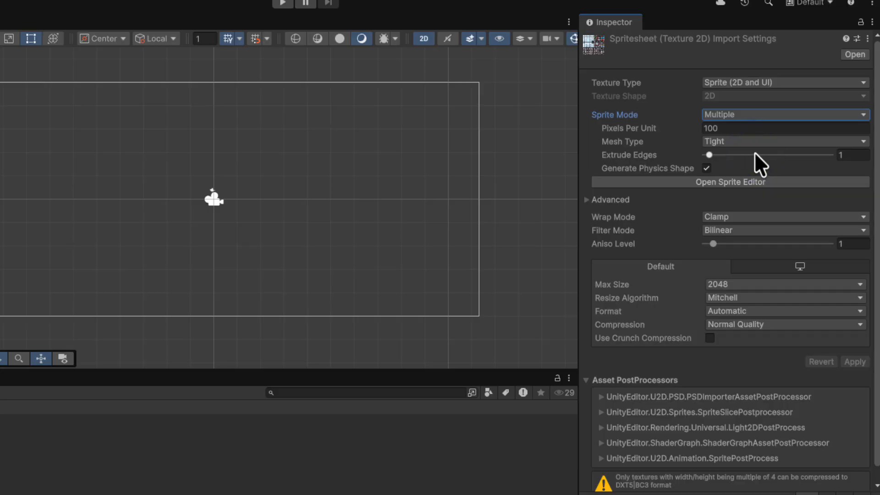
{"action": "left_click", "coordinate": [747, 128]}
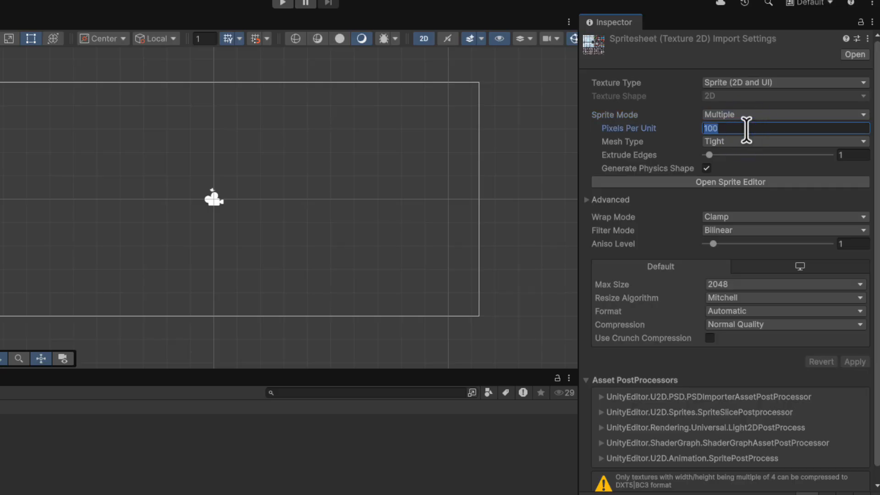
{"action": "type", "text": "16"}
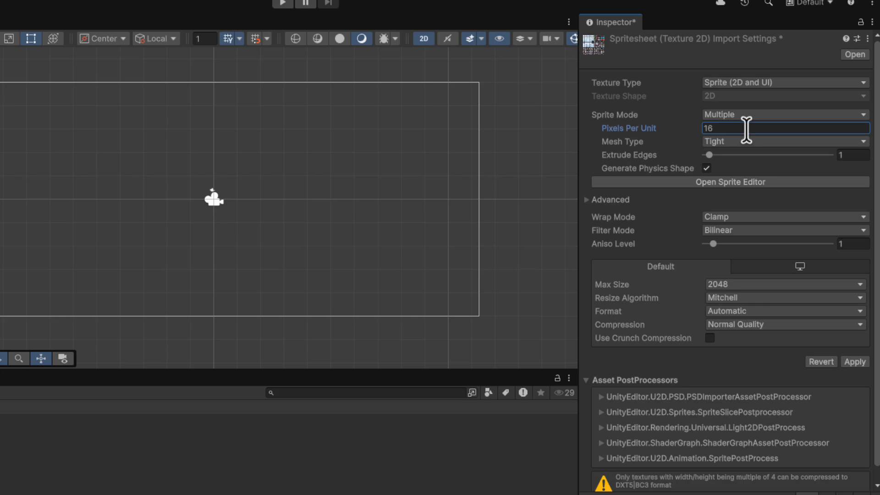
Set the spritesheet's filter mode to Point (no filter) and compression to None, and apply the import settings
{"action": "left_click", "coordinate": [752, 229]}
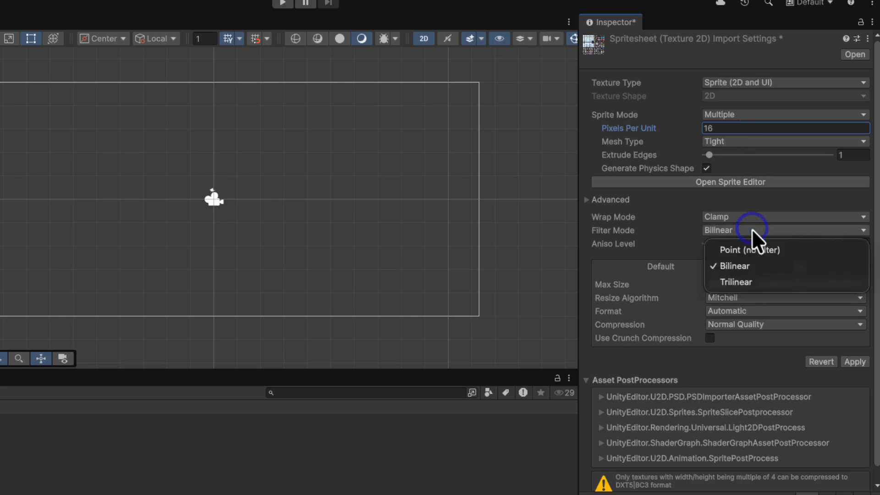
{"action": "left_click", "coordinate": [789, 252]}
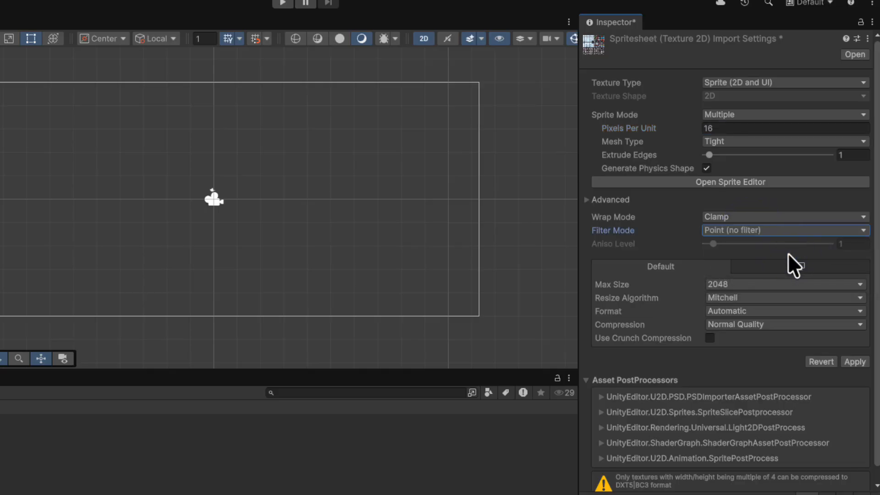
{"action": "left_click", "coordinate": [766, 326]}
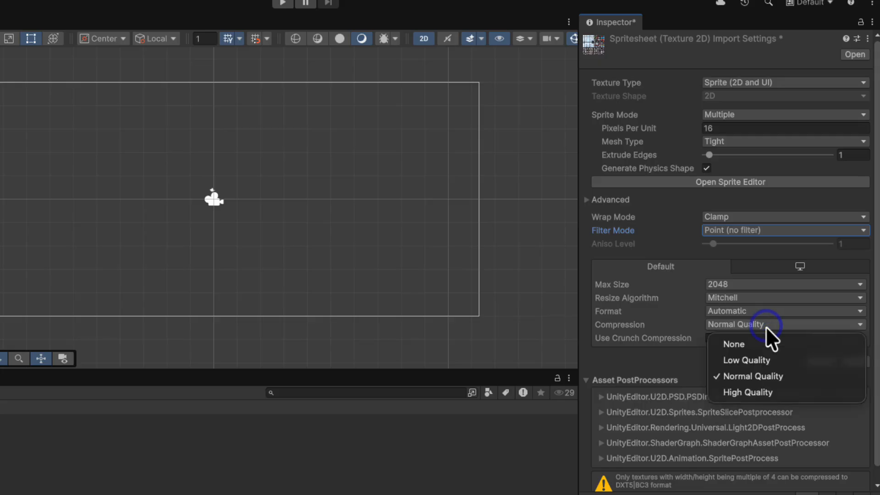
{"action": "left_click", "coordinate": [779, 347]}
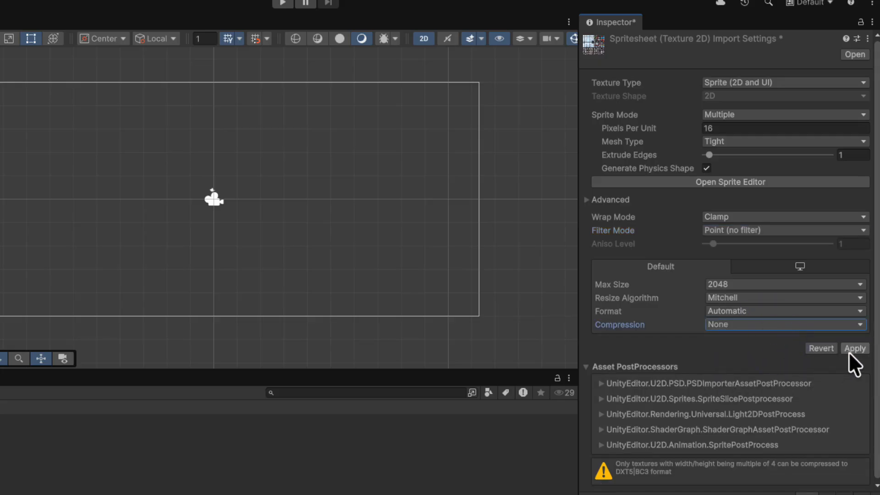
{"action": "left_click", "coordinate": [849, 350]}
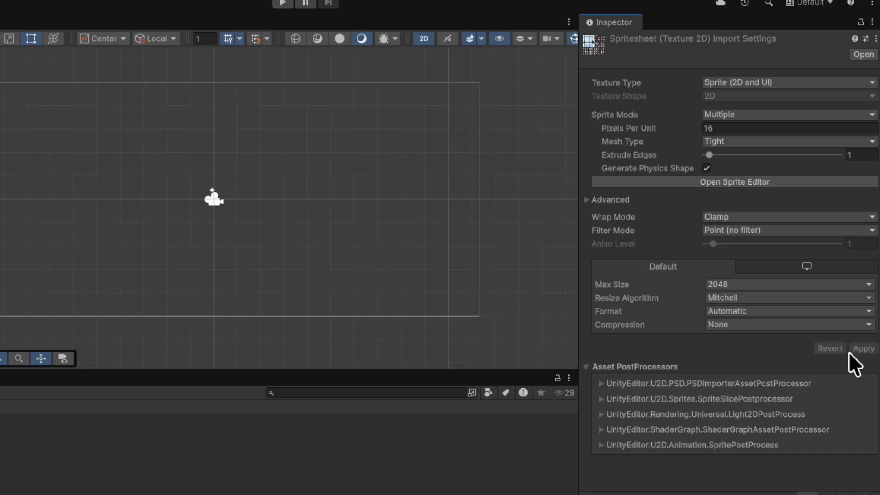
Open the spritesheet in the Sprite Editor and set slicing to Grid By Cell Size with a pixel size of 16 by 16
{"action": "left_click", "coordinate": [786, 183]}
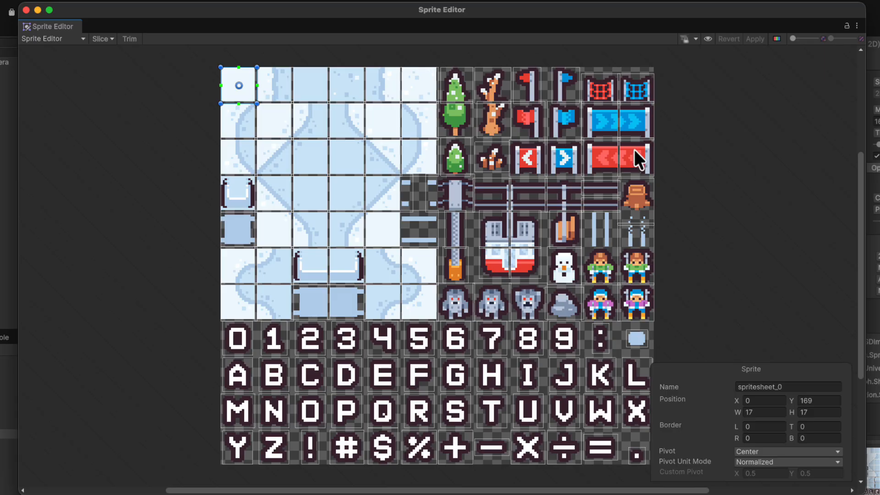
{"action": "left_click", "coordinate": [103, 39]}
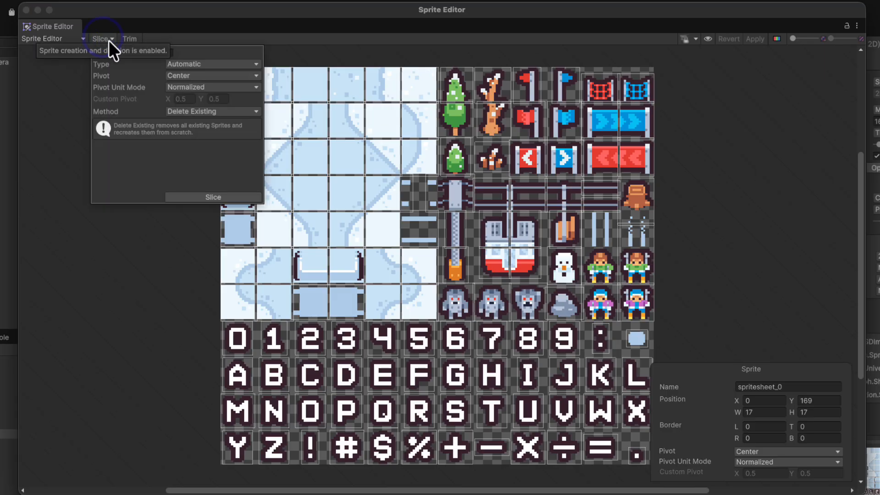
{"action": "left_click", "coordinate": [226, 65]}
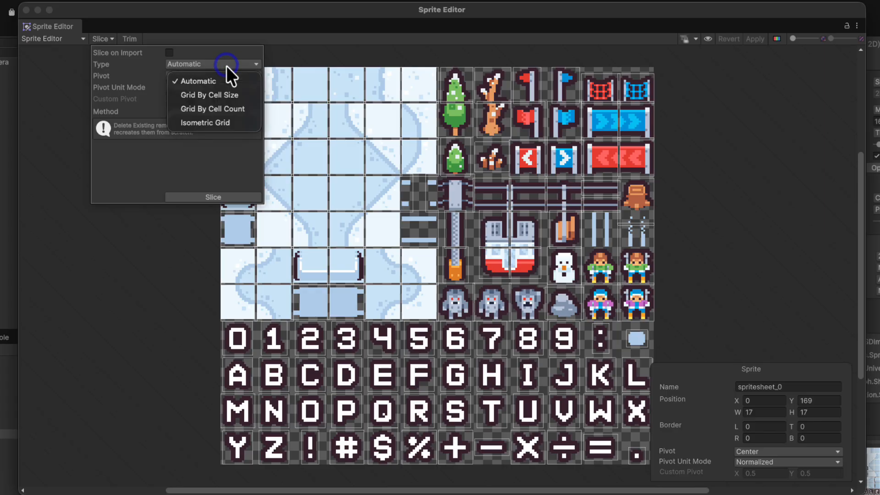
{"action": "left_click", "coordinate": [252, 94]}
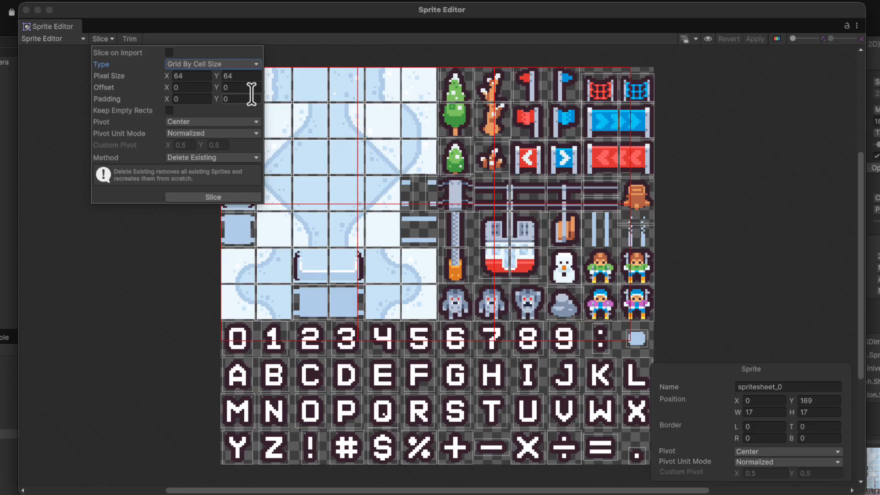
{"action": "left_click", "coordinate": [203, 77]}
{"action": "type", "text": "16"}
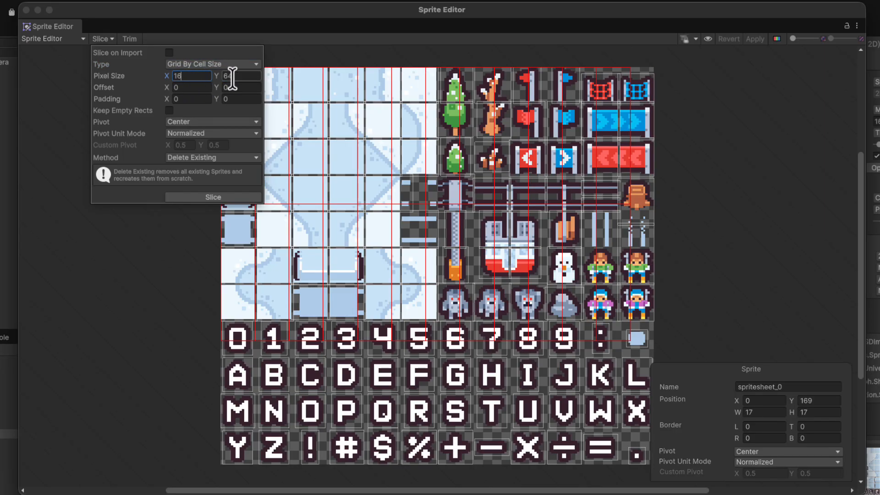
{"action": "left_click", "coordinate": [235, 76]}
{"action": "type", "text": "16"}
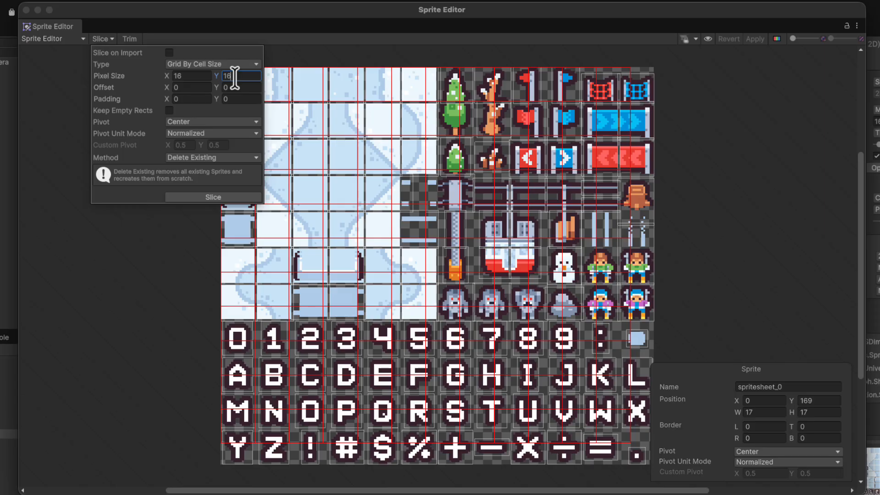
Set the slice padding to 1 by 1, slice the spritesheet, apply the slicing and close the Sprite Editor
{"action": "left_click", "coordinate": [193, 98]}
{"action": "type", "text": "1"}
{"action": "left_click", "coordinate": [234, 99]}
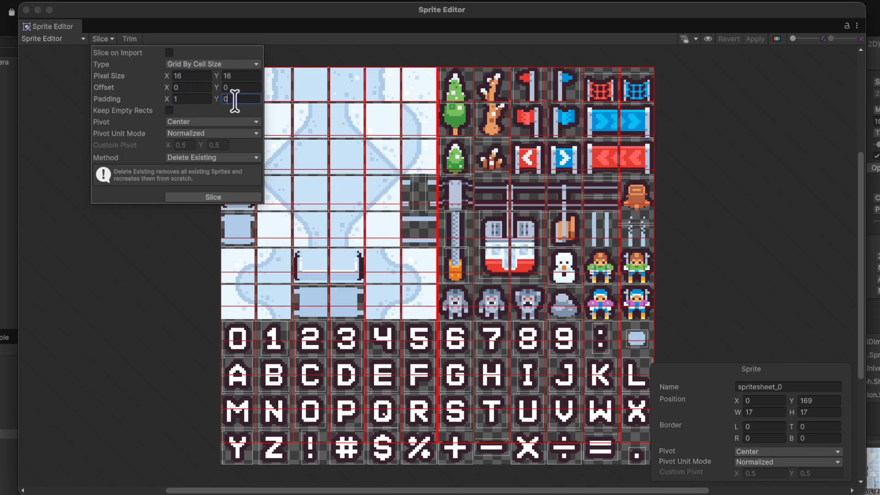
{"action": "type", "text": "1"}
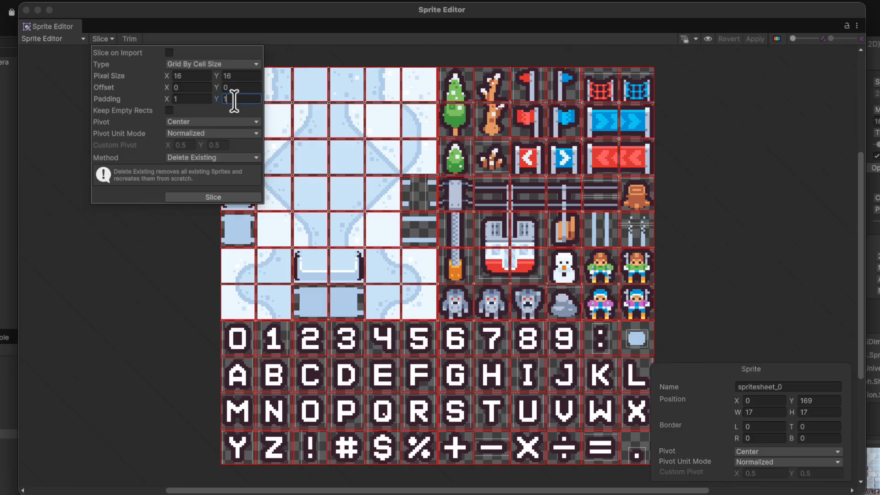
{"action": "left_click", "coordinate": [209, 201]}
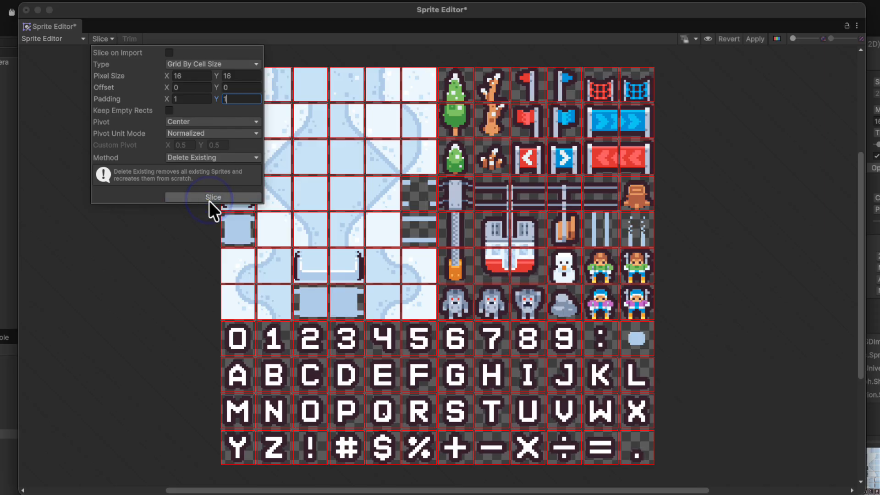
{"action": "left_click", "coordinate": [760, 41]}
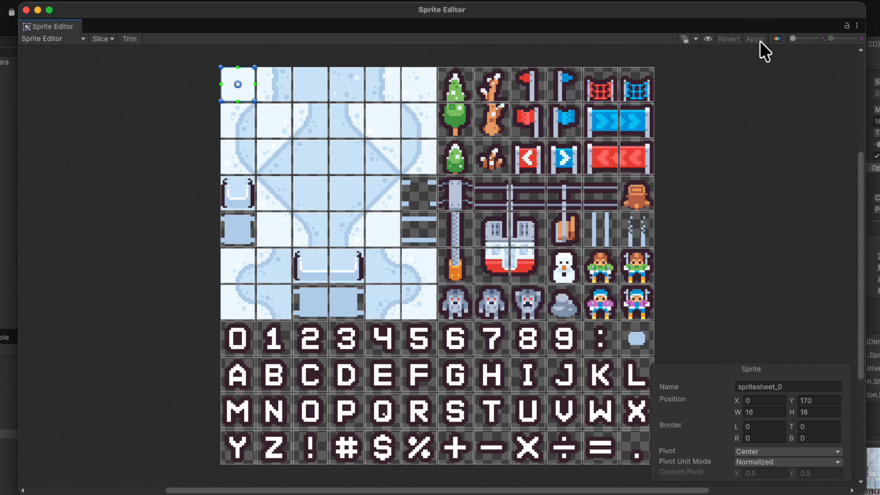
{"action": "left_click", "coordinate": [26, 10]}
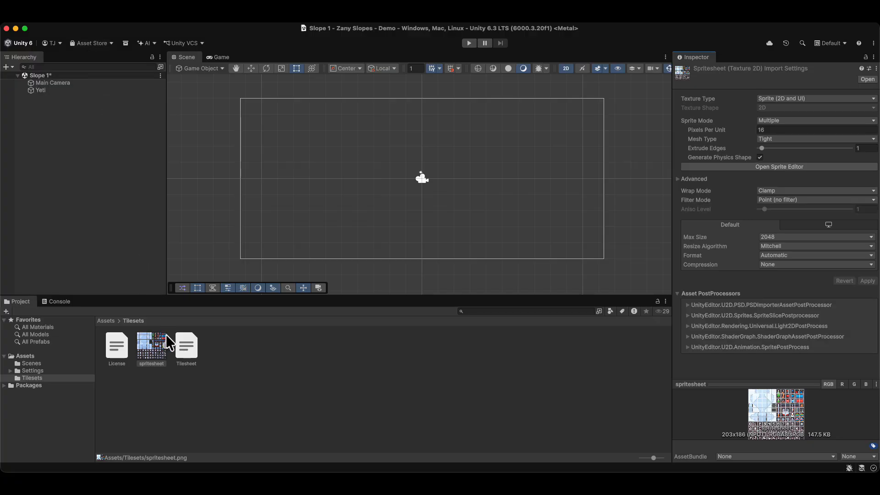
Expand the sliced spritesheet and assign the raised-arms yeti sprite, spritesheet_80, to the Yeti object's Sprite Renderer
{"action": "left_click", "coordinate": [167, 346]}
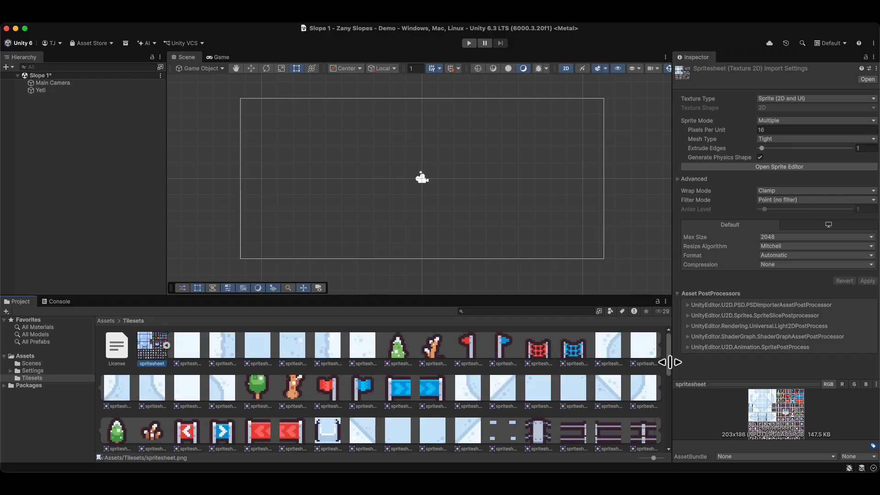
{"action": "left_click_drag", "start_coordinate": [669, 362], "coordinate": [667, 406]}
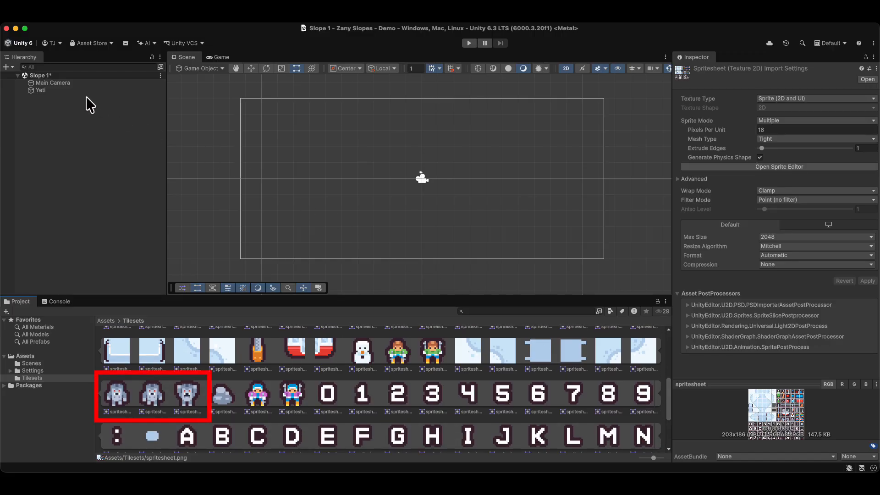
{"action": "left_click", "coordinate": [68, 91]}
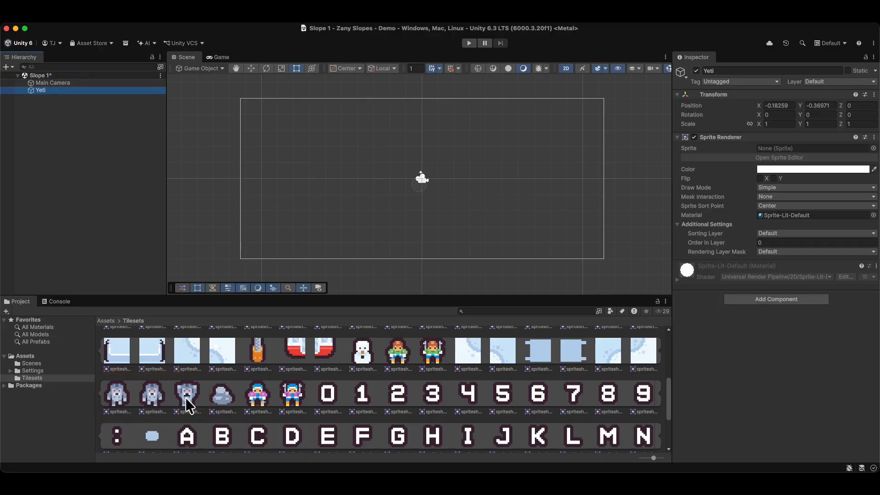
{"action": "left_click_drag", "start_coordinate": [185, 397], "coordinate": [783, 150]}
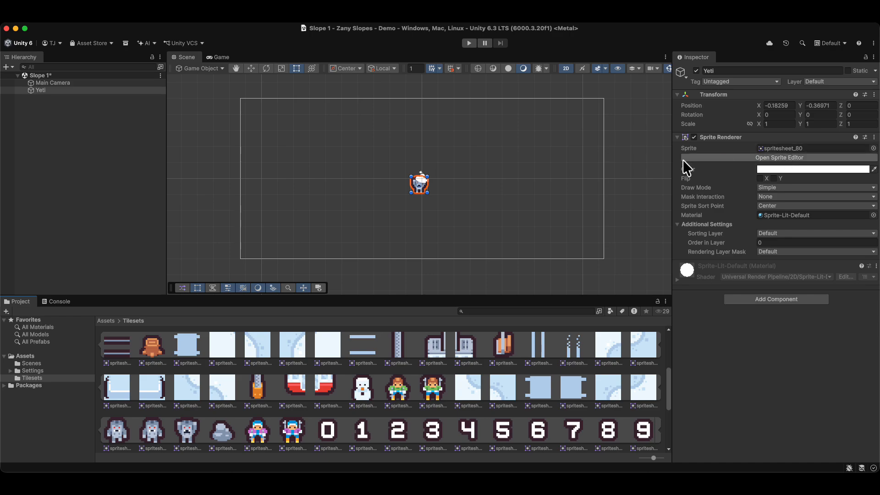
{"action": "scroll", "coordinate": [425, 196], "scroll_direction": "up", "scroll_amount": 2}
{"action": "scroll", "coordinate": [422, 192], "scroll_direction": "up", "scroll_amount": 8}
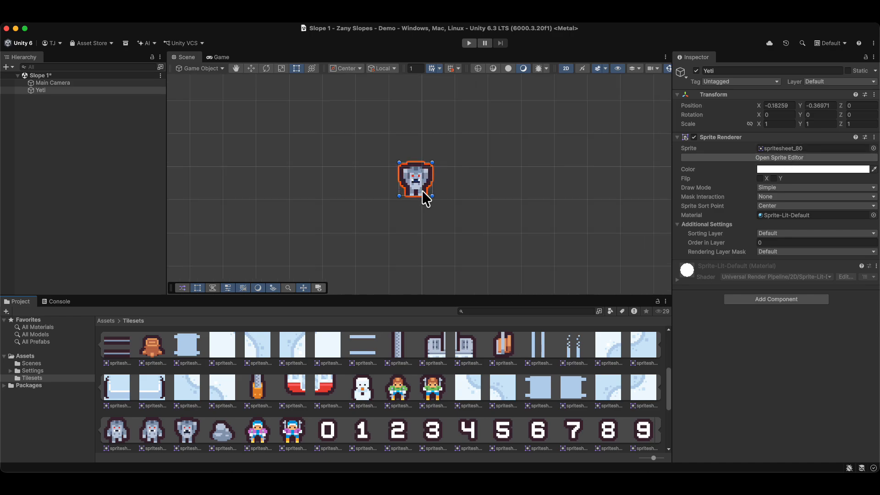